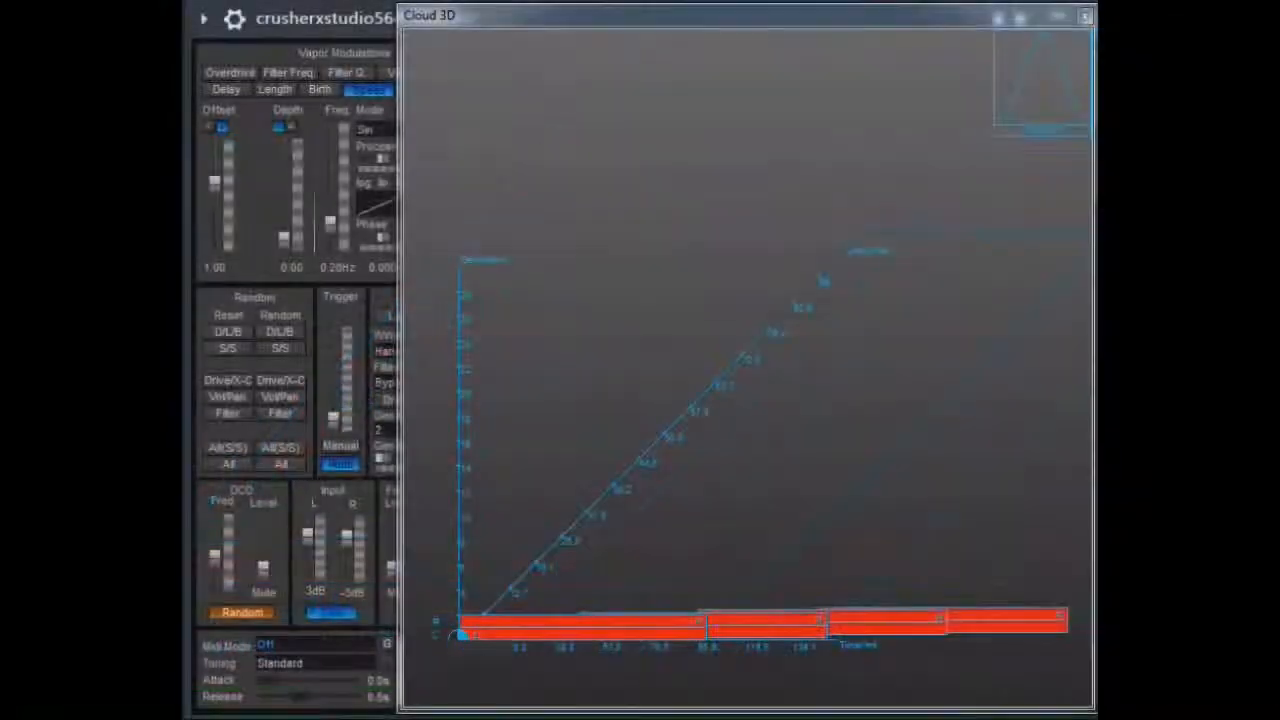
Sweep the Speed modulation offset down to -5.0 and back up through its range, and set it to exactly 1.
{"action": "left_click_drag", "start_coordinate": [218, 182], "coordinate": [223, 257]}
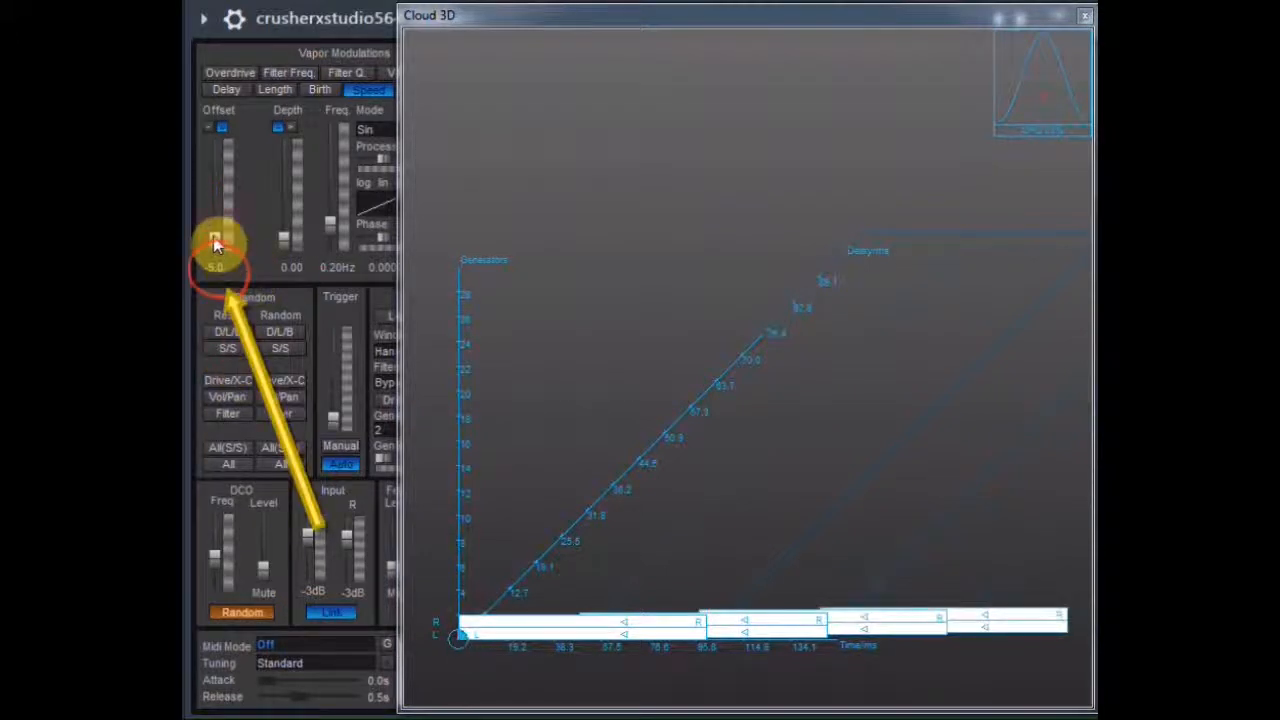
{"action": "left_click_drag", "start_coordinate": [216, 221], "coordinate": [246, 49]}
{"action": "left_click_drag", "start_coordinate": [228, 233], "coordinate": [229, 206]}
{"action": "double_click", "coordinate": [220, 268]}
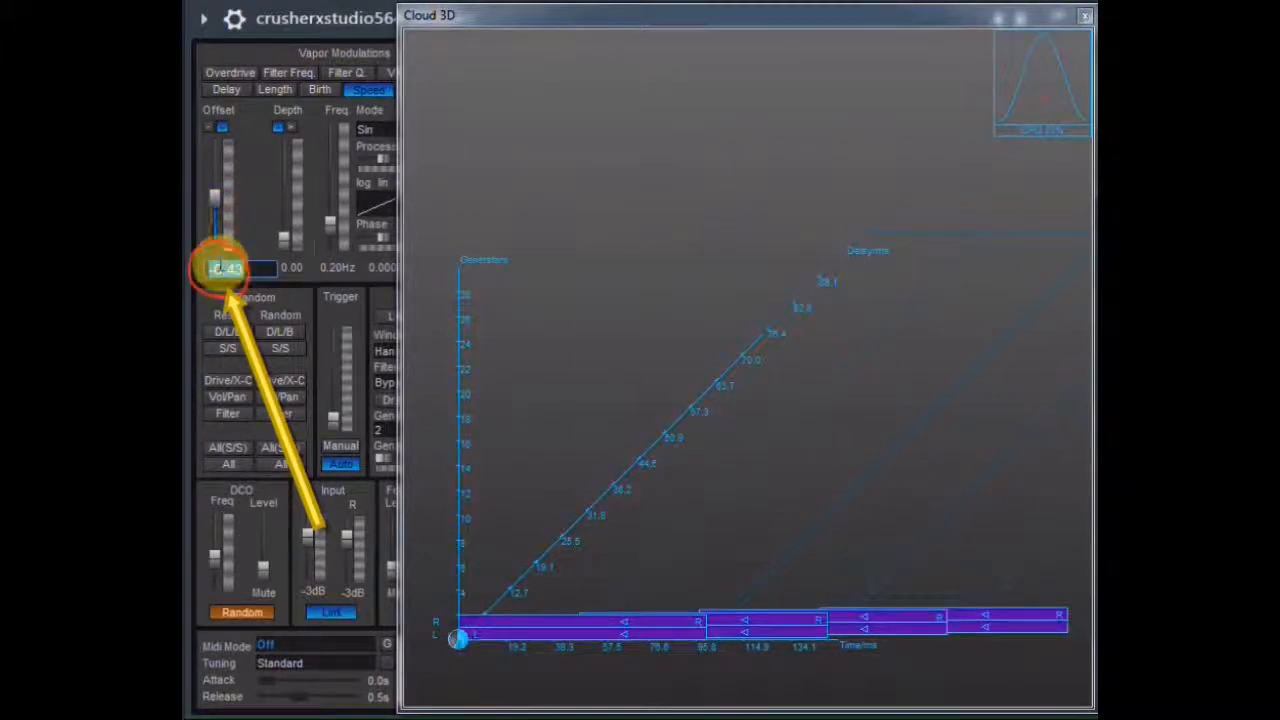
{"action": "type", "text": "1"}
{"action": "key", "text": "Return"}
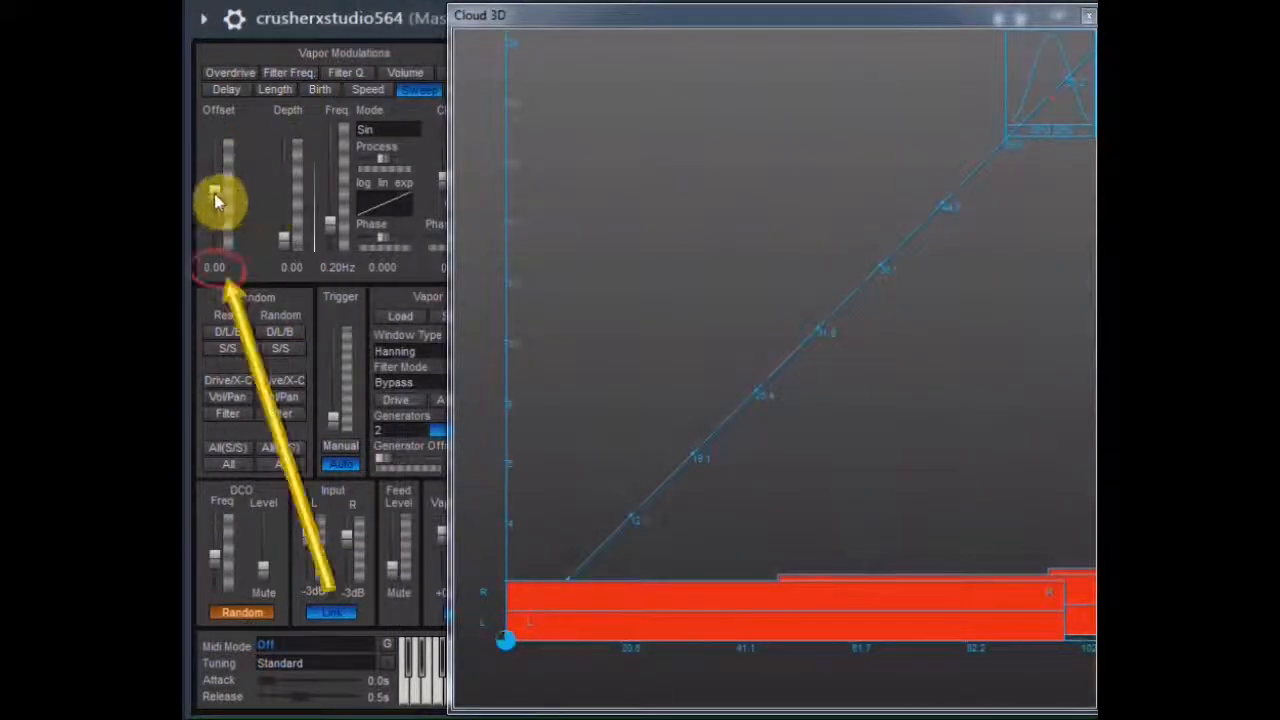
Raise the Sweep offset to 5.0 and lower it again, and vary the X-Crush offset, returning it to 0.00%.
{"action": "left_click_drag", "start_coordinate": [214, 191], "coordinate": [215, 147]}
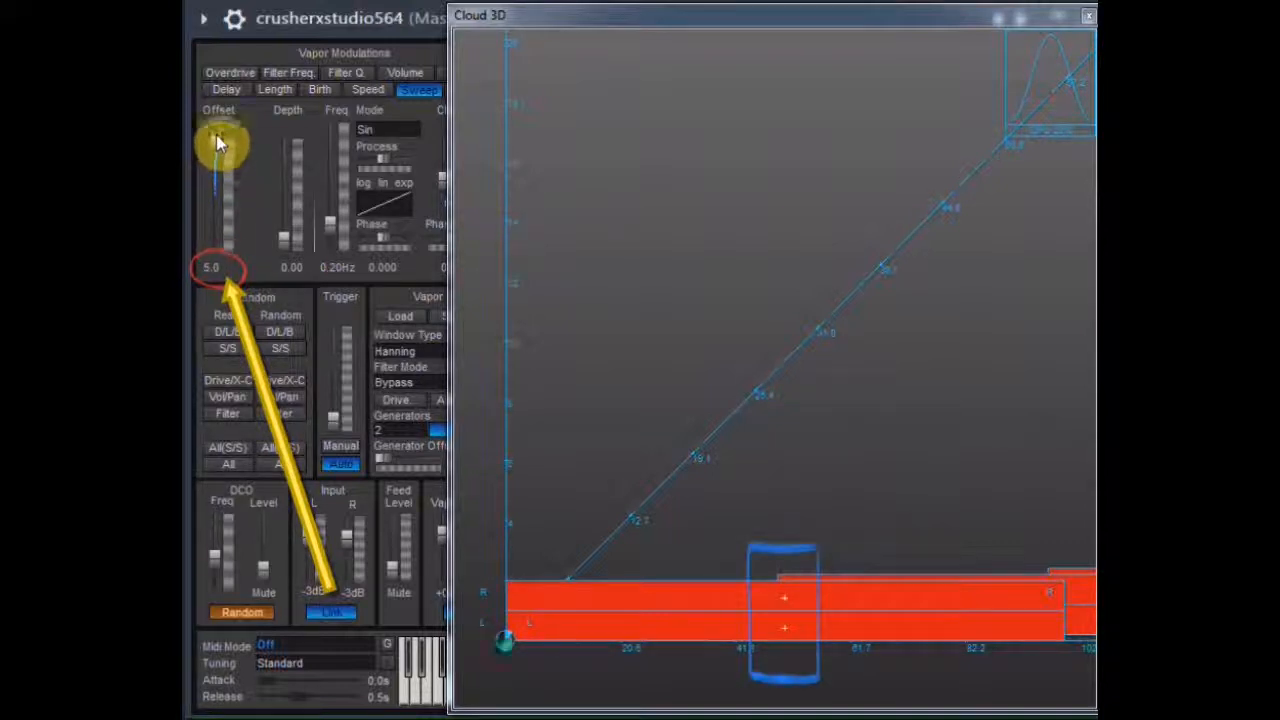
{"action": "left_click_drag", "start_coordinate": [216, 150], "coordinate": [229, 187]}
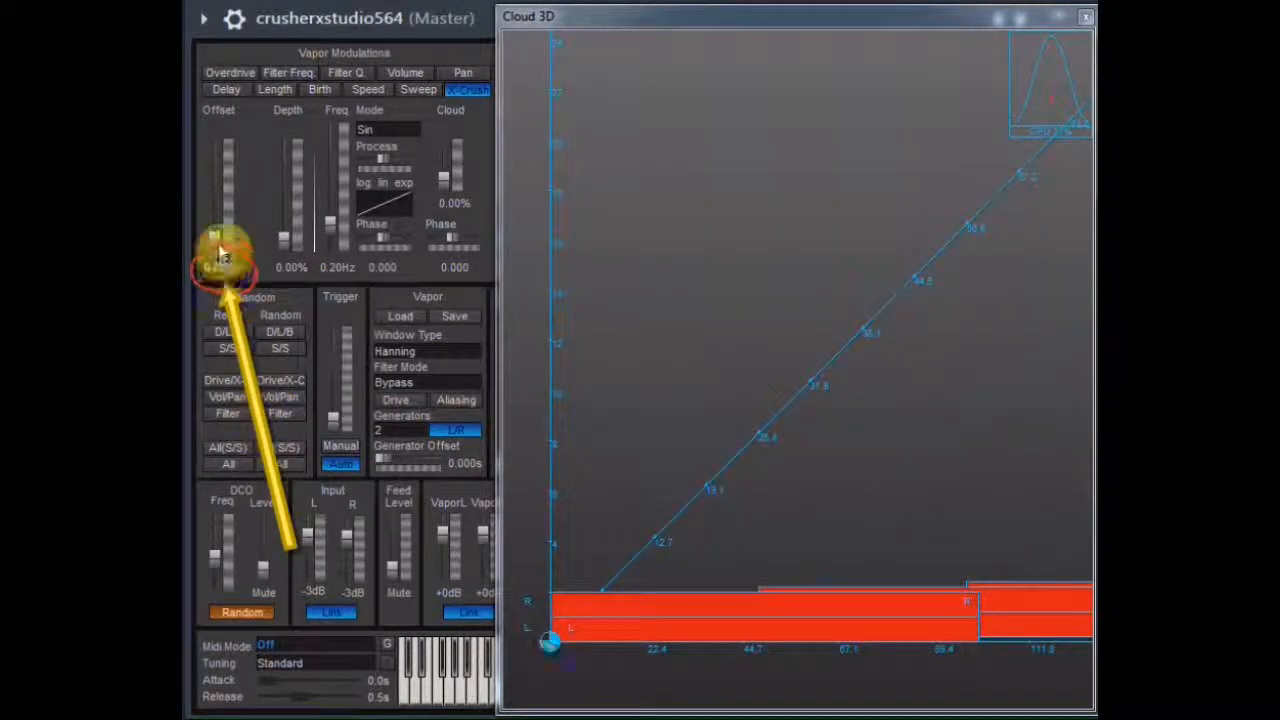
{"action": "left_click_drag", "start_coordinate": [220, 214], "coordinate": [259, 250]}
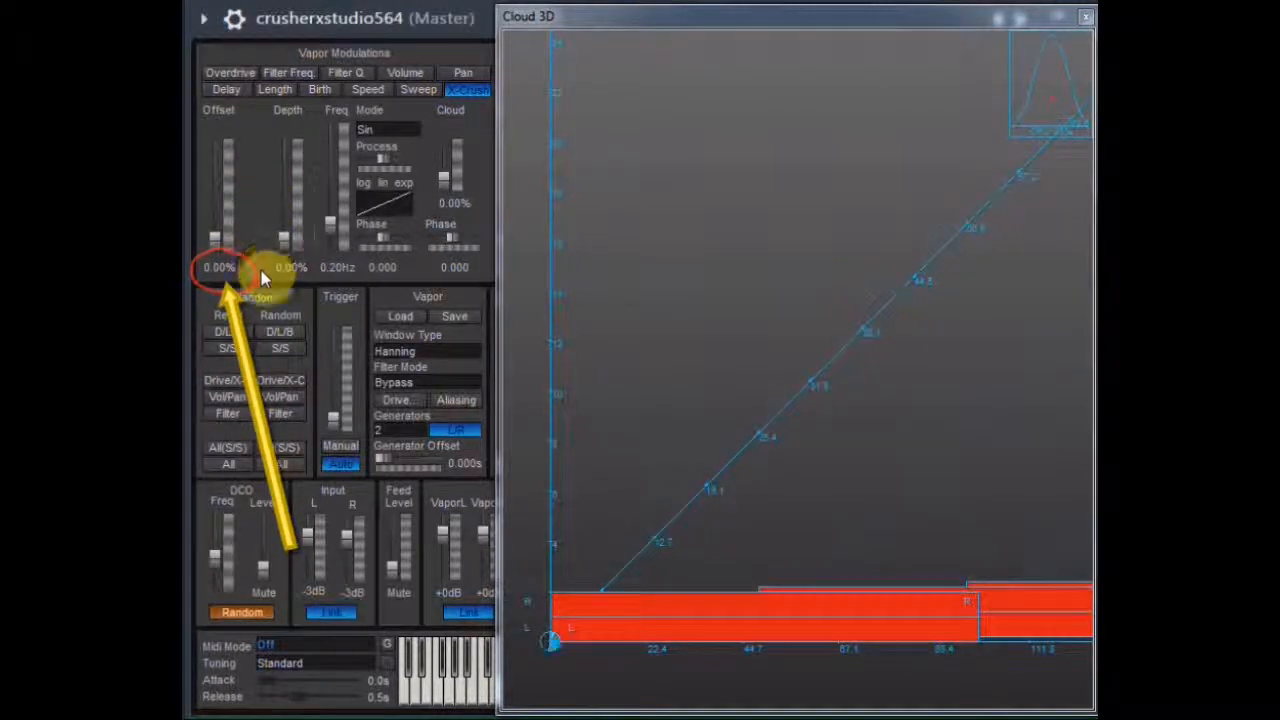
Set the Sweep modulation offset to 5.0 and raise the X-Crush offset to the top of its range.
{"action": "left_click", "coordinate": [420, 90]}
{"action": "left_click_drag", "start_coordinate": [211, 189], "coordinate": [222, 150]}
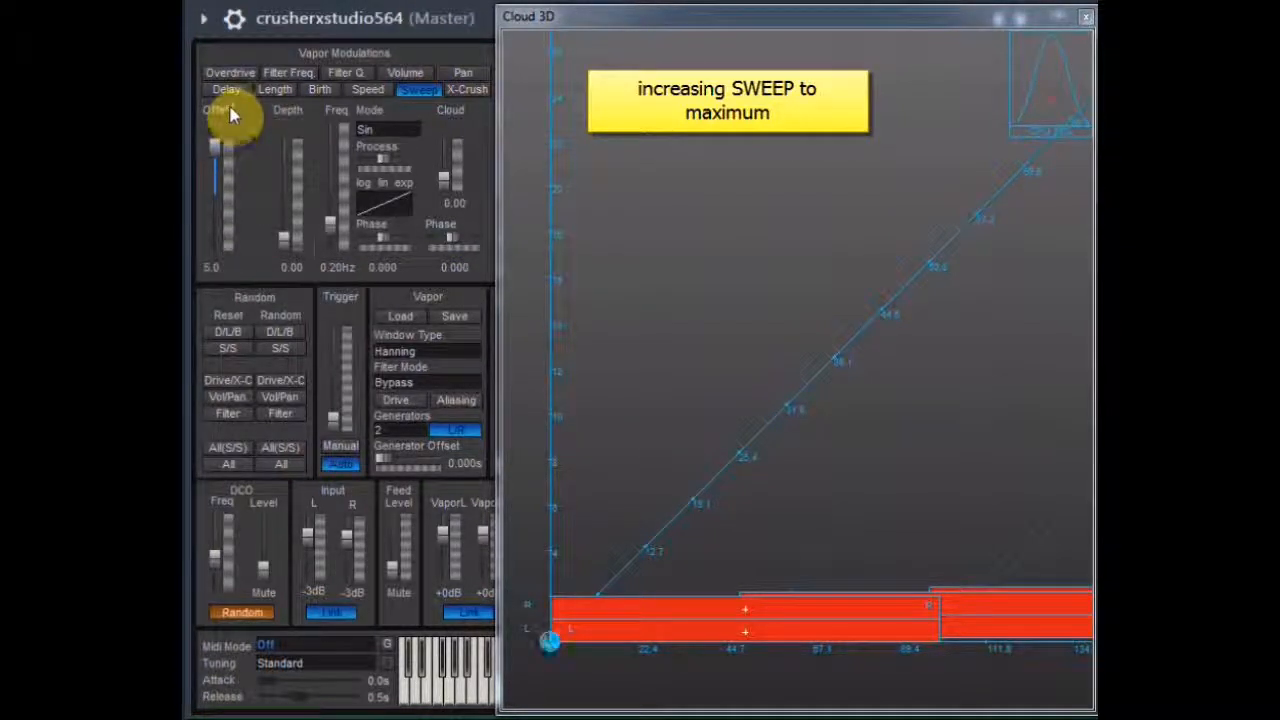
{"action": "left_click", "coordinate": [462, 91]}
{"action": "left_click_drag", "start_coordinate": [218, 243], "coordinate": [246, 137]}
Raise the Speed modulation offset above plus 2 and lower it below minus 2.
{"action": "left_click", "coordinate": [368, 92]}
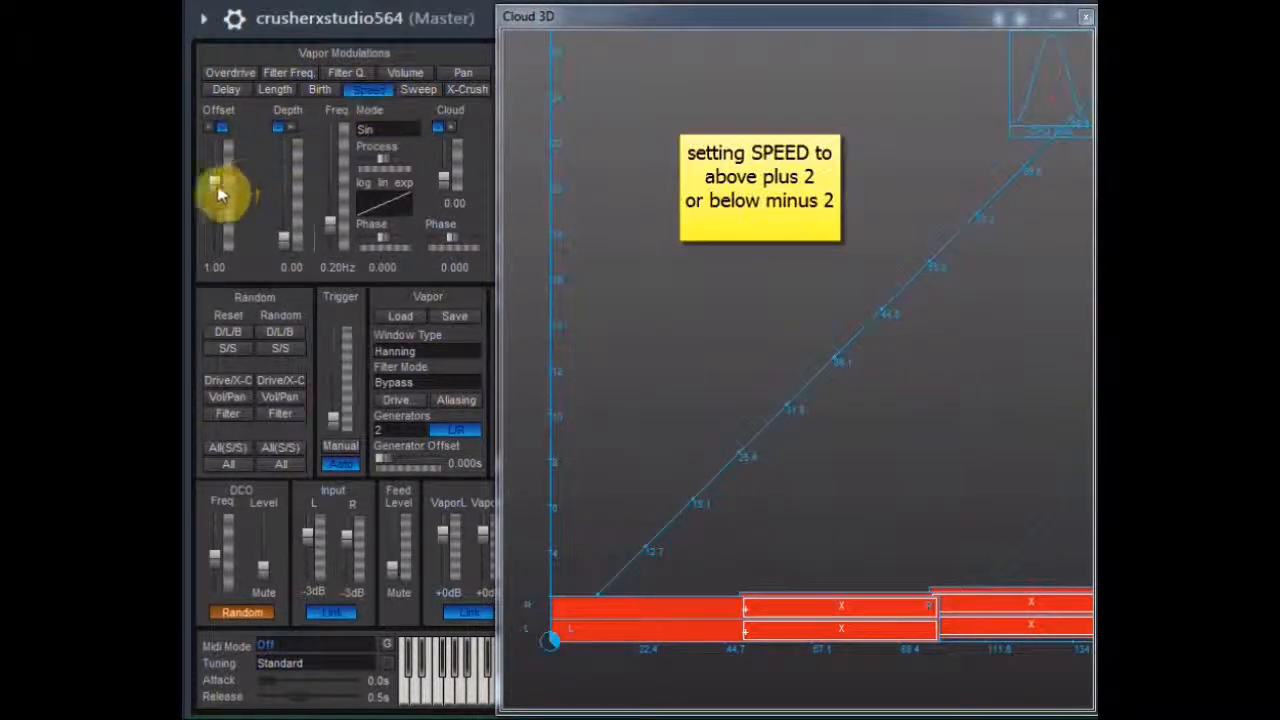
{"action": "left_click_drag", "start_coordinate": [215, 186], "coordinate": [234, 151]}
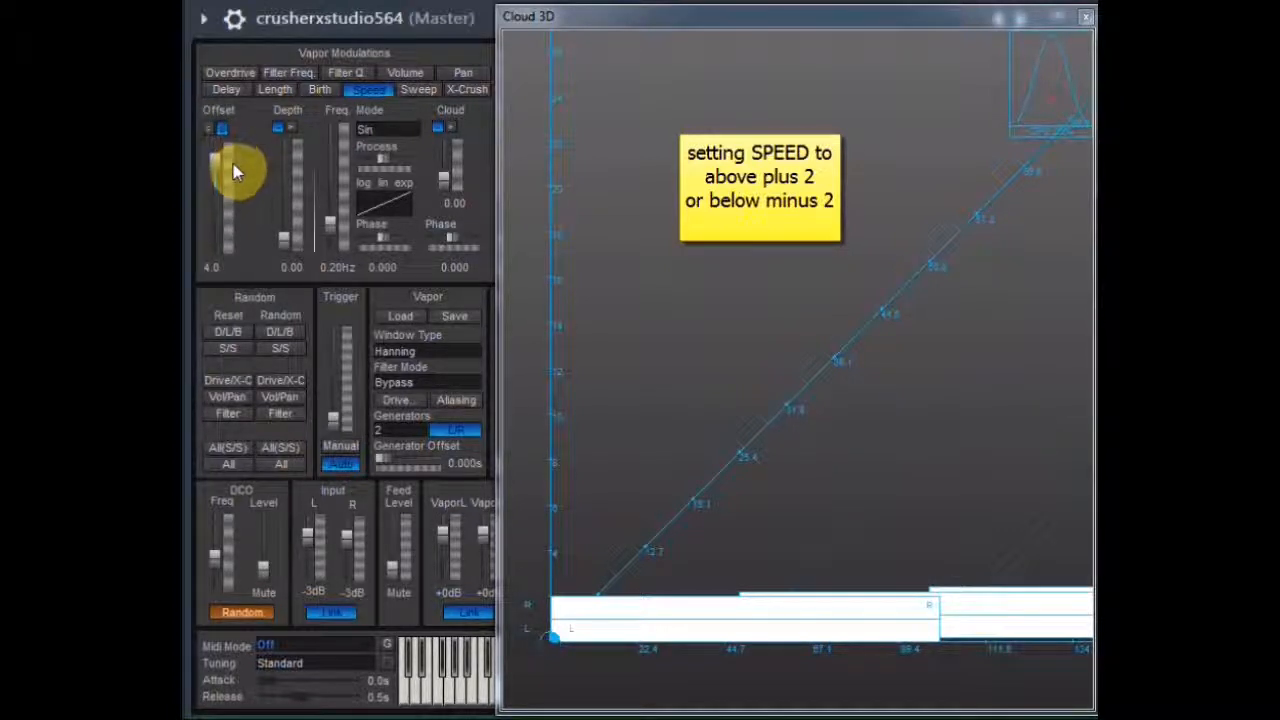
{"action": "left_click_drag", "start_coordinate": [234, 183], "coordinate": [251, 280]}
{"action": "left_click_drag", "start_coordinate": [251, 280], "coordinate": [251, 286]}
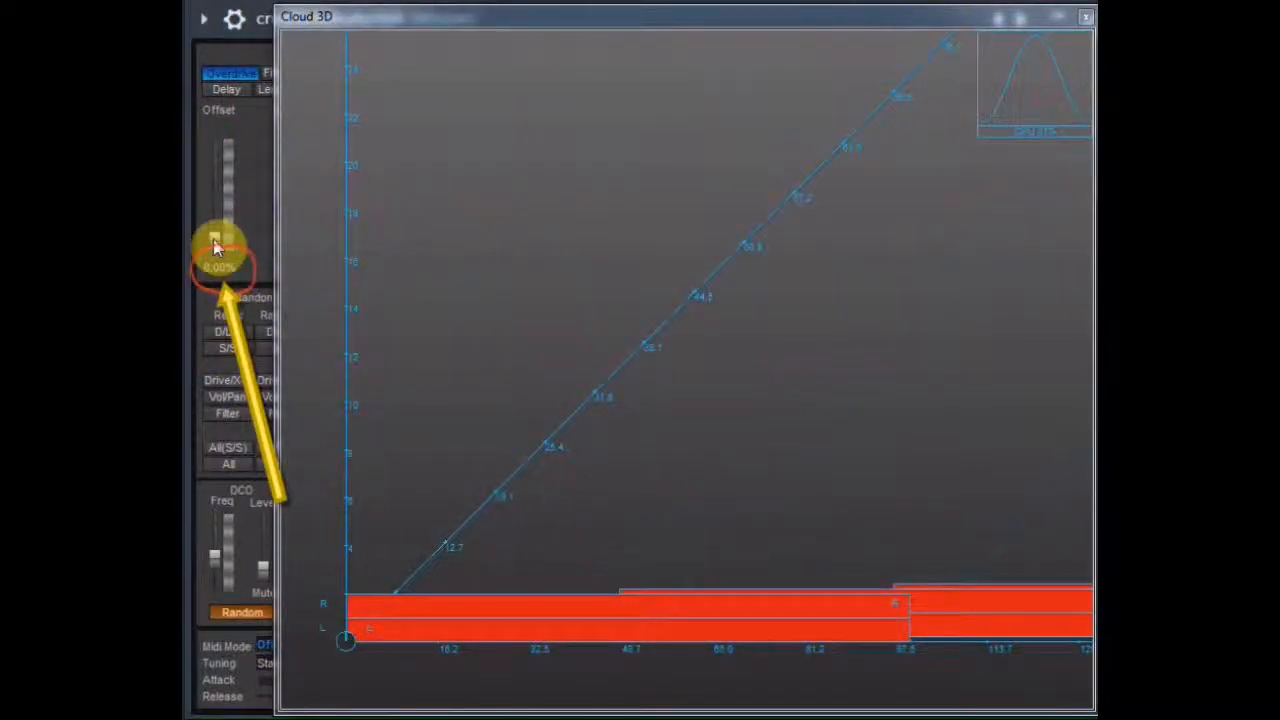
Raise the Overdrive modulation offset to 100% and lower it again.
{"action": "left_click_drag", "start_coordinate": [215, 236], "coordinate": [223, 140]}
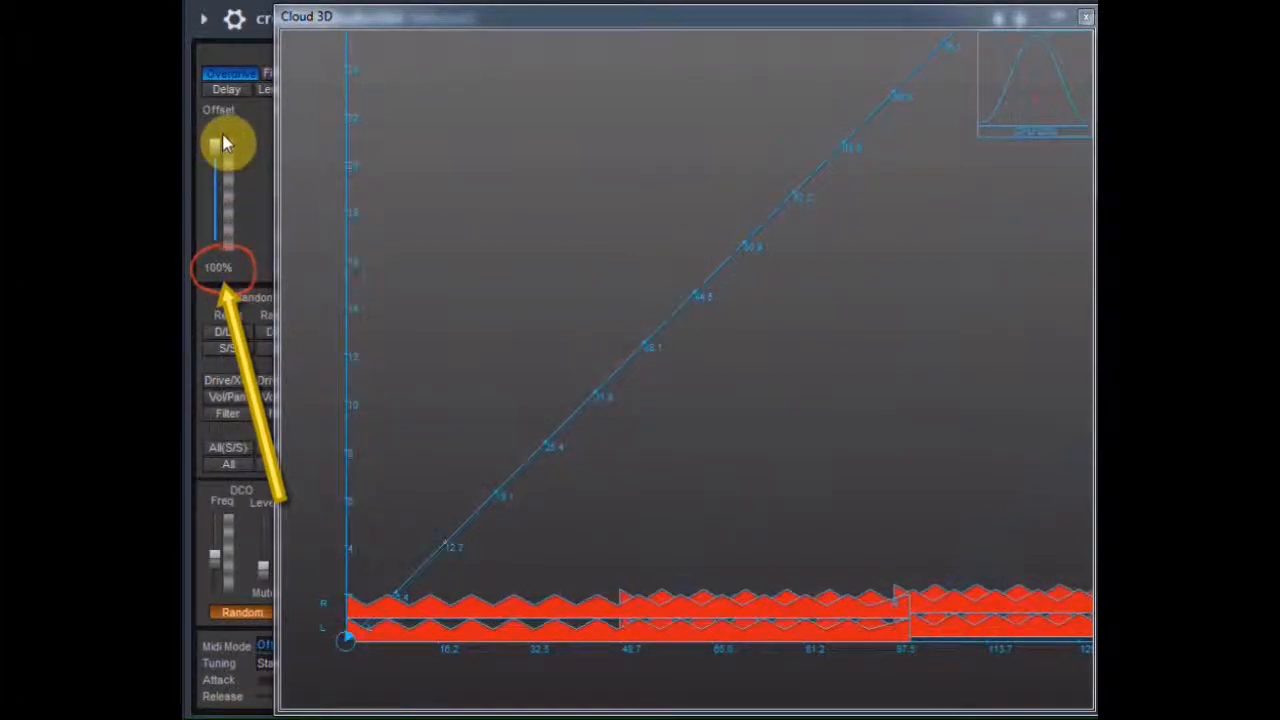
{"action": "left_click_drag", "start_coordinate": [223, 144], "coordinate": [222, 205]}
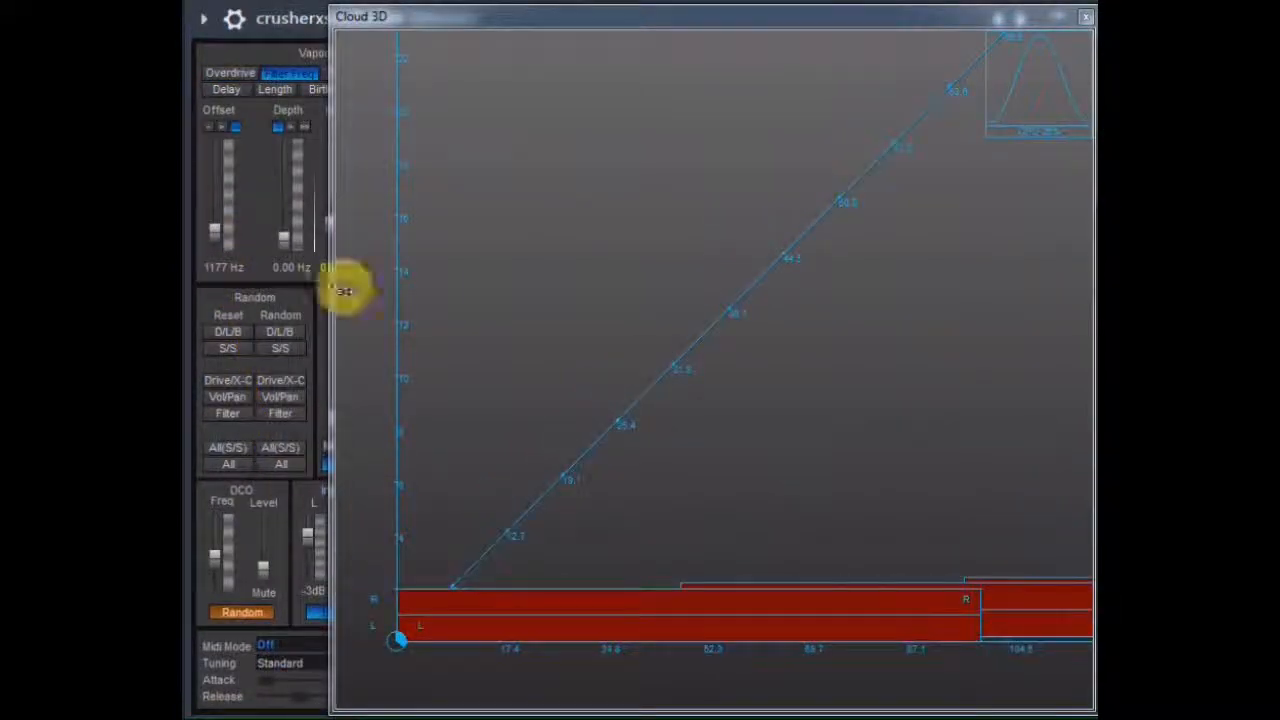
Set the Filter Frequency offset to 6396 Hz and the Speed offset to about -0.11.
{"action": "left_click_drag", "start_coordinate": [215, 230], "coordinate": [241, 233]}
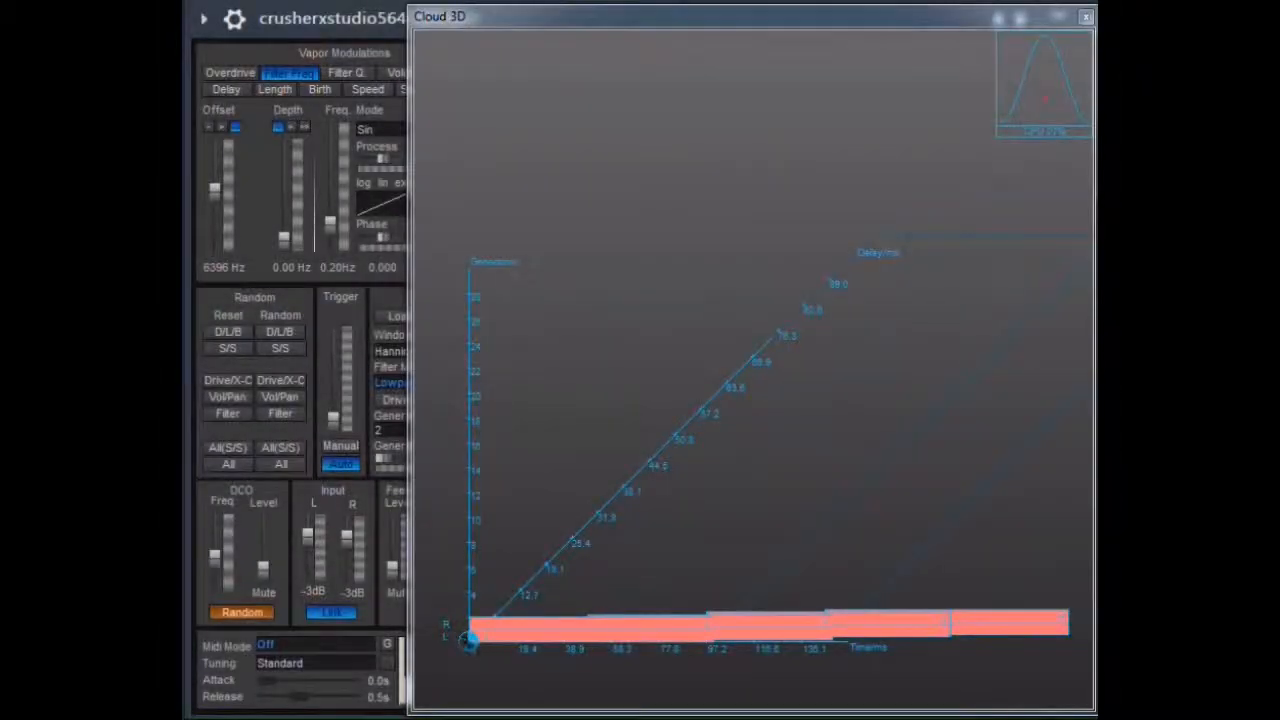
{"action": "left_click", "coordinate": [369, 90]}
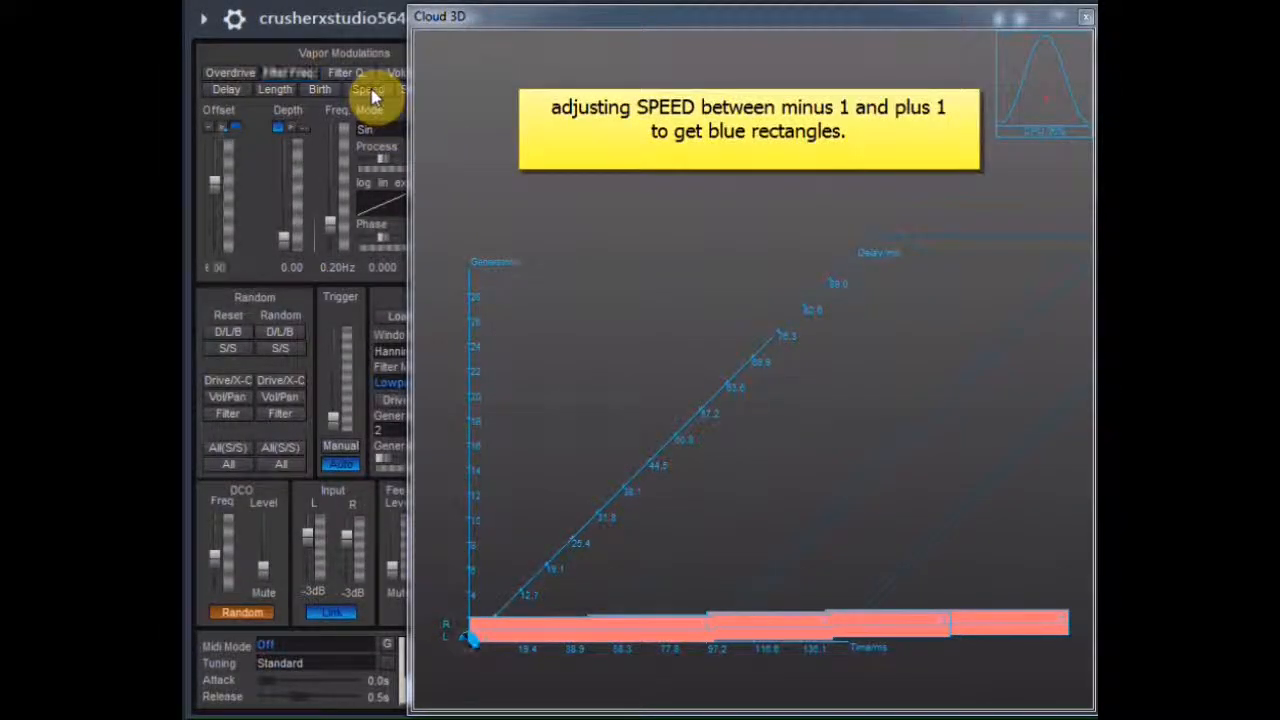
{"action": "left_click_drag", "start_coordinate": [213, 182], "coordinate": [213, 192]}
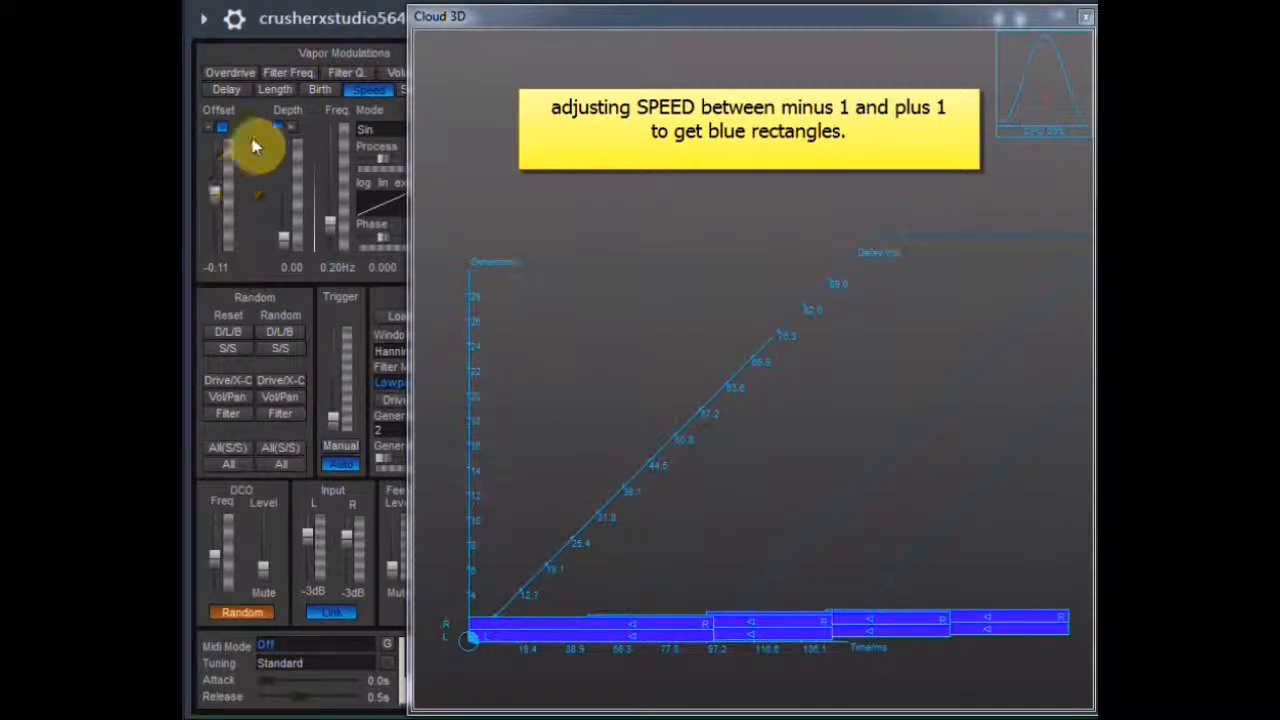
Vary the Filter Frequency modulation offset again while the Cloud 3D grains are blue.
{"action": "left_click", "coordinate": [280, 80]}
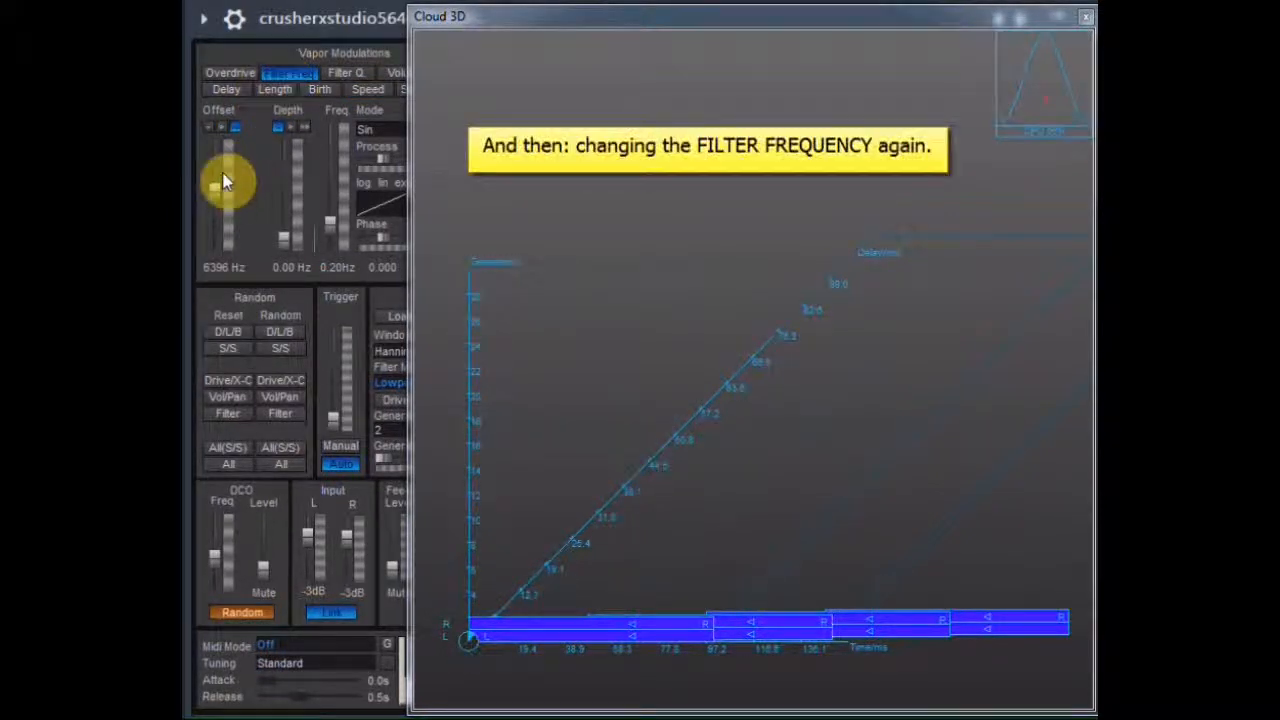
{"action": "mouse_move", "coordinate": [213, 192]}
{"action": "left_mouse_down"}
{"action": "mouse_move", "coordinate": [218, 145]}
{"action": "mouse_move", "coordinate": [238, 272]}
{"action": "mouse_move", "coordinate": [238, 188]}
{"action": "left_mouse_up"}
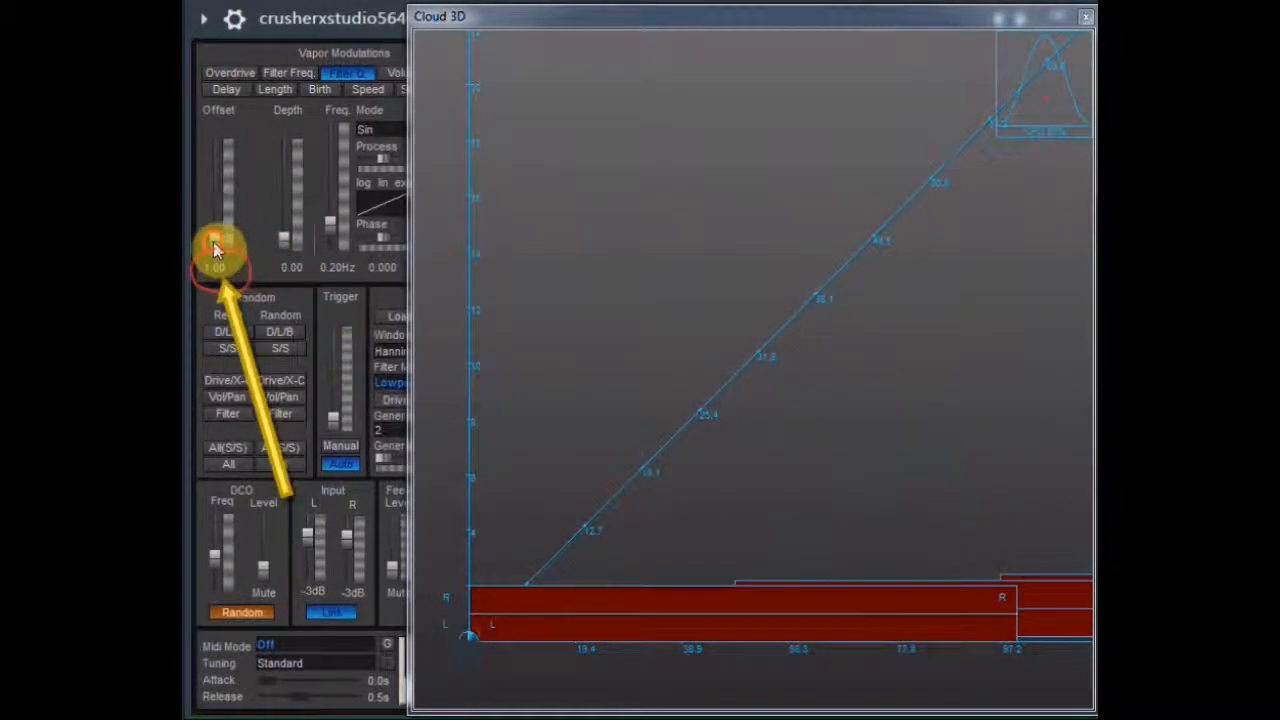
Vary the Filter Q modulation offset and lower the Volume modulation offset from its maximum.
{"action": "mouse_move", "coordinate": [213, 240]}
{"action": "left_mouse_down"}
{"action": "mouse_move", "coordinate": [229, 146]}
{"action": "mouse_move", "coordinate": [224, 263]}
{"action": "left_mouse_up"}
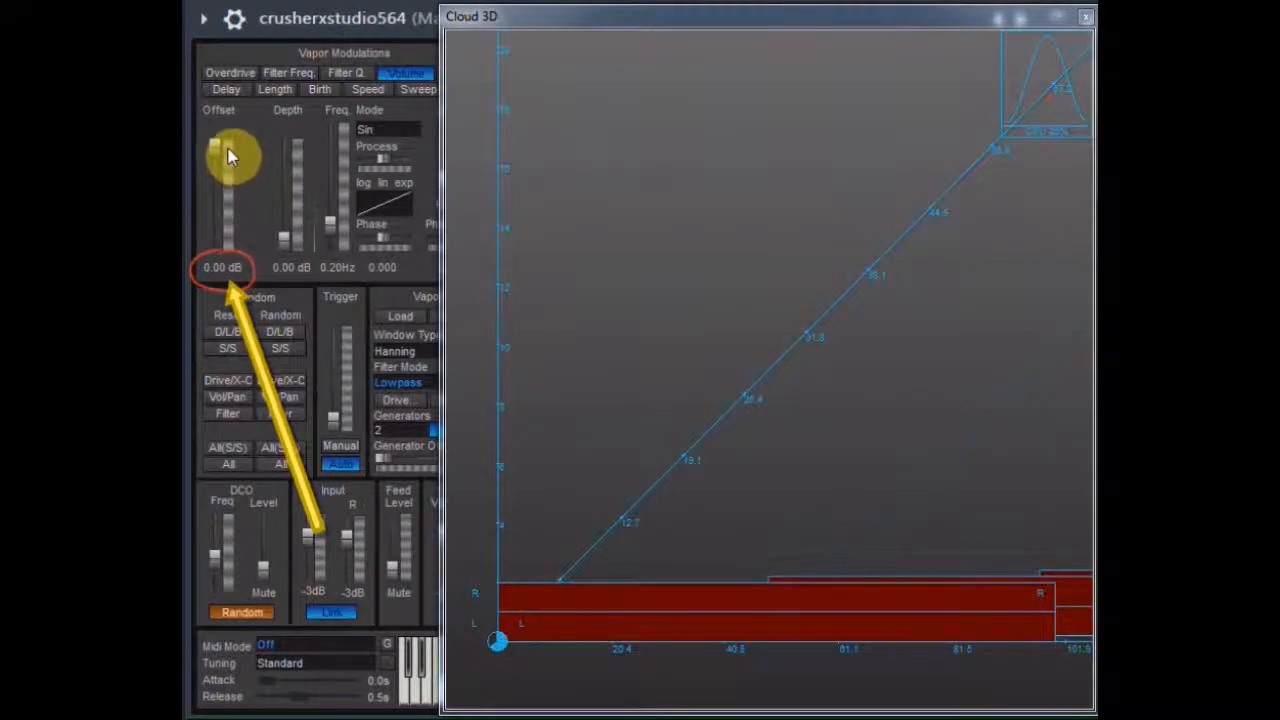
{"action": "left_click_drag", "start_coordinate": [229, 155], "coordinate": [232, 286]}
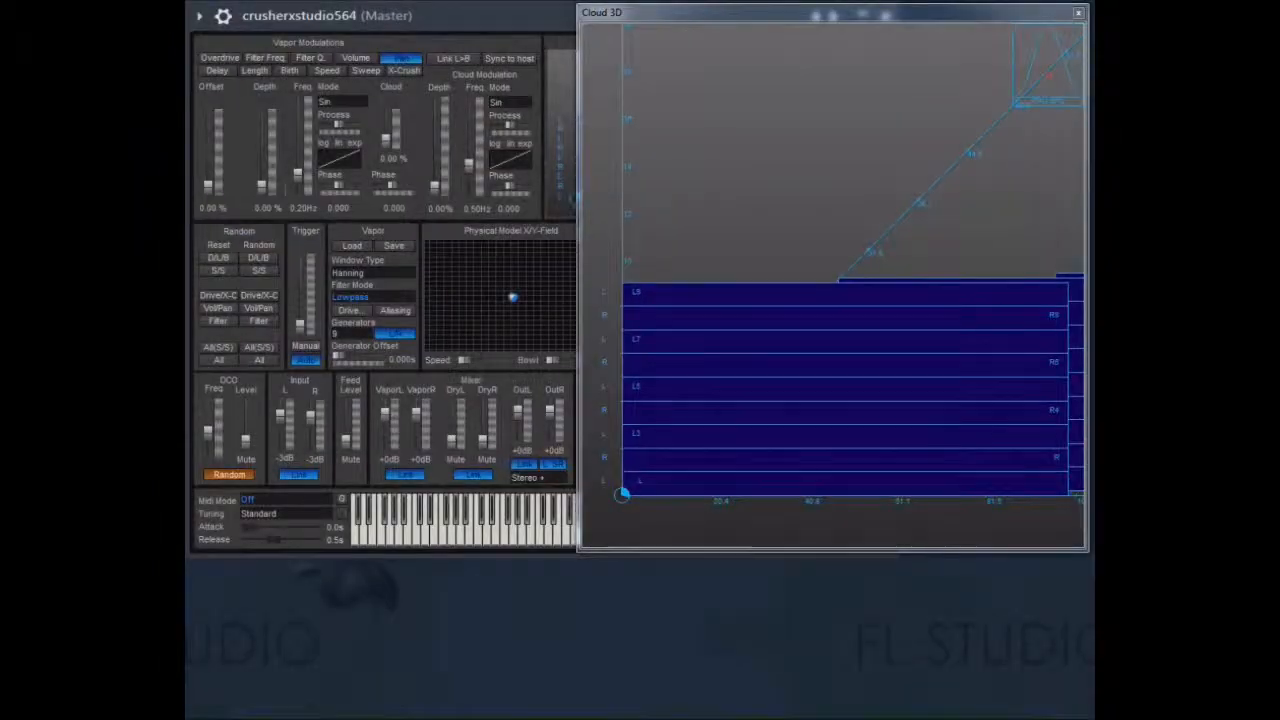
Switch the output format through 9.1 (7.2.1), Multichannel, 7.1 (SDDS) and 5.1 (ITU 775), and return it to Stereo +.
{"action": "left_click", "coordinate": [557, 486]}
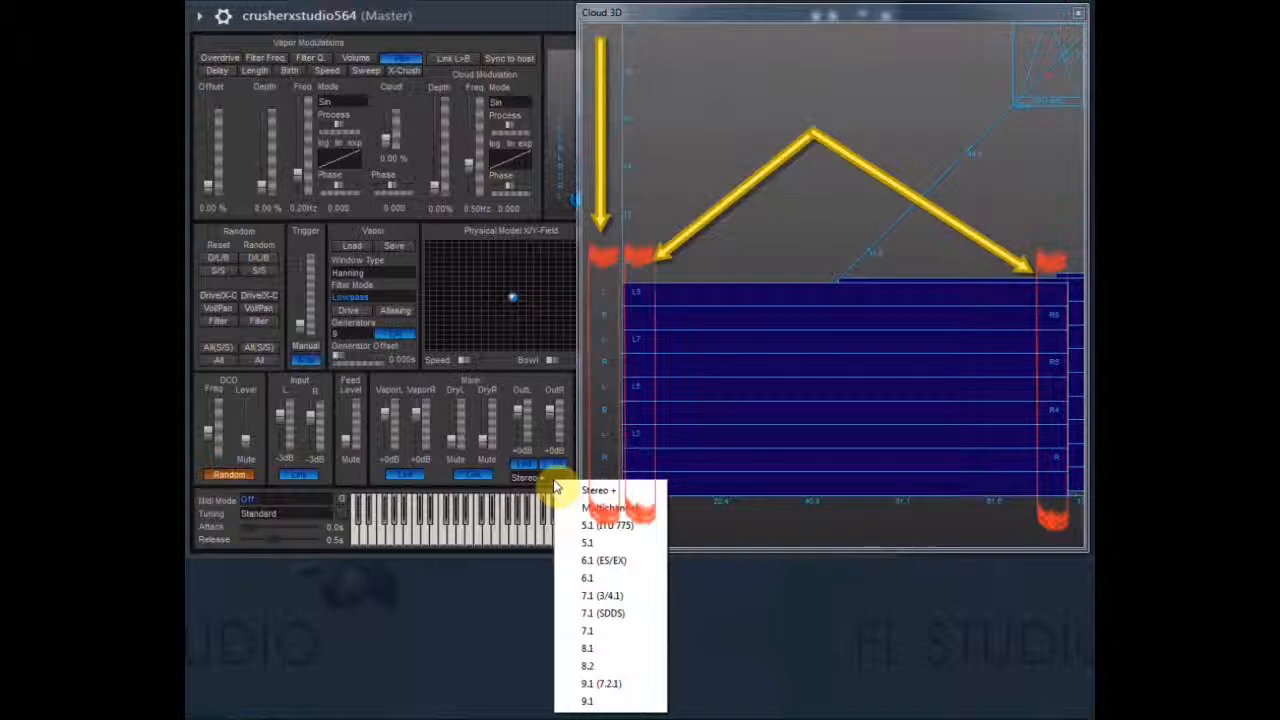
{"action": "left_click", "coordinate": [595, 684]}
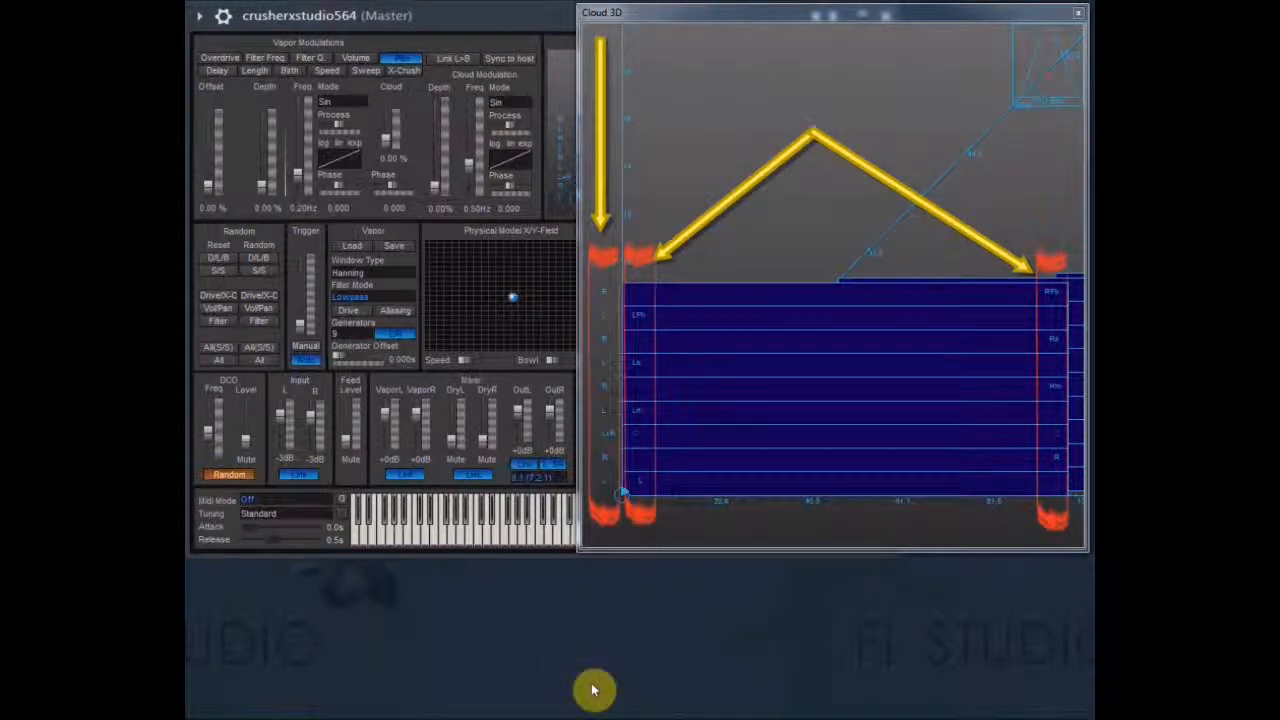
{"action": "left_click", "coordinate": [540, 481]}
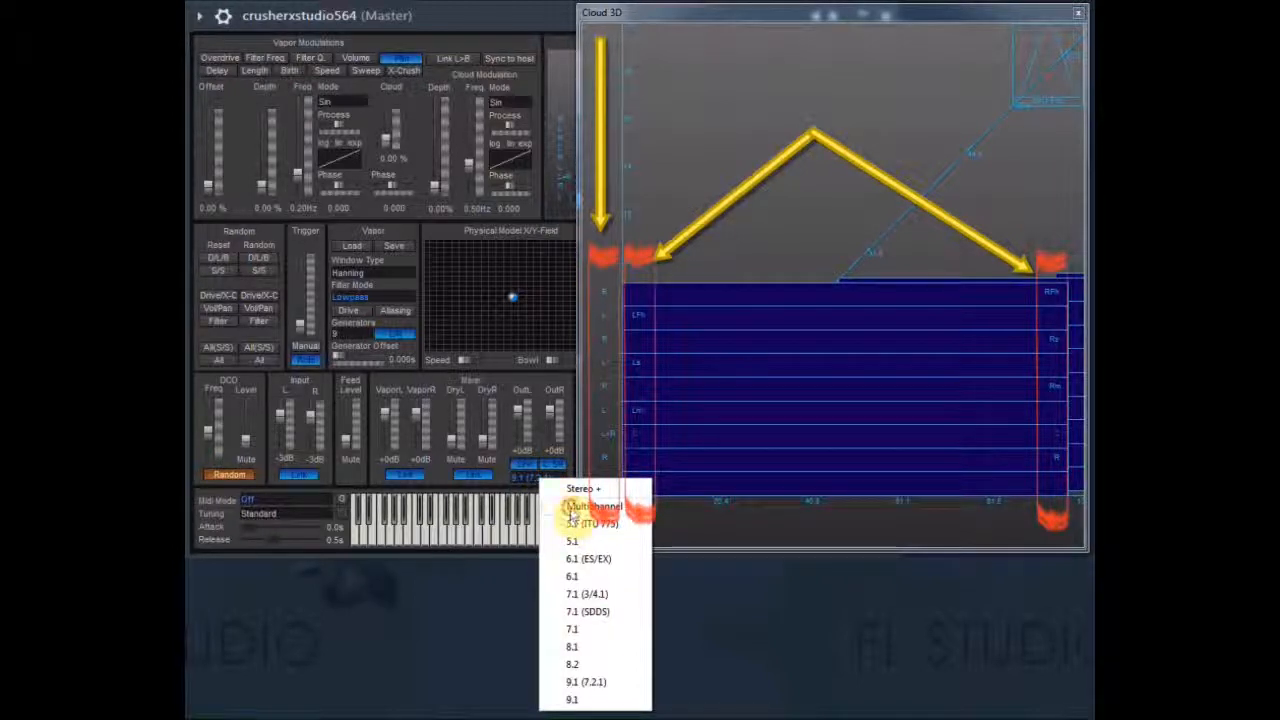
{"action": "left_click", "coordinate": [572, 507]}
{"action": "left_click", "coordinate": [545, 477]}
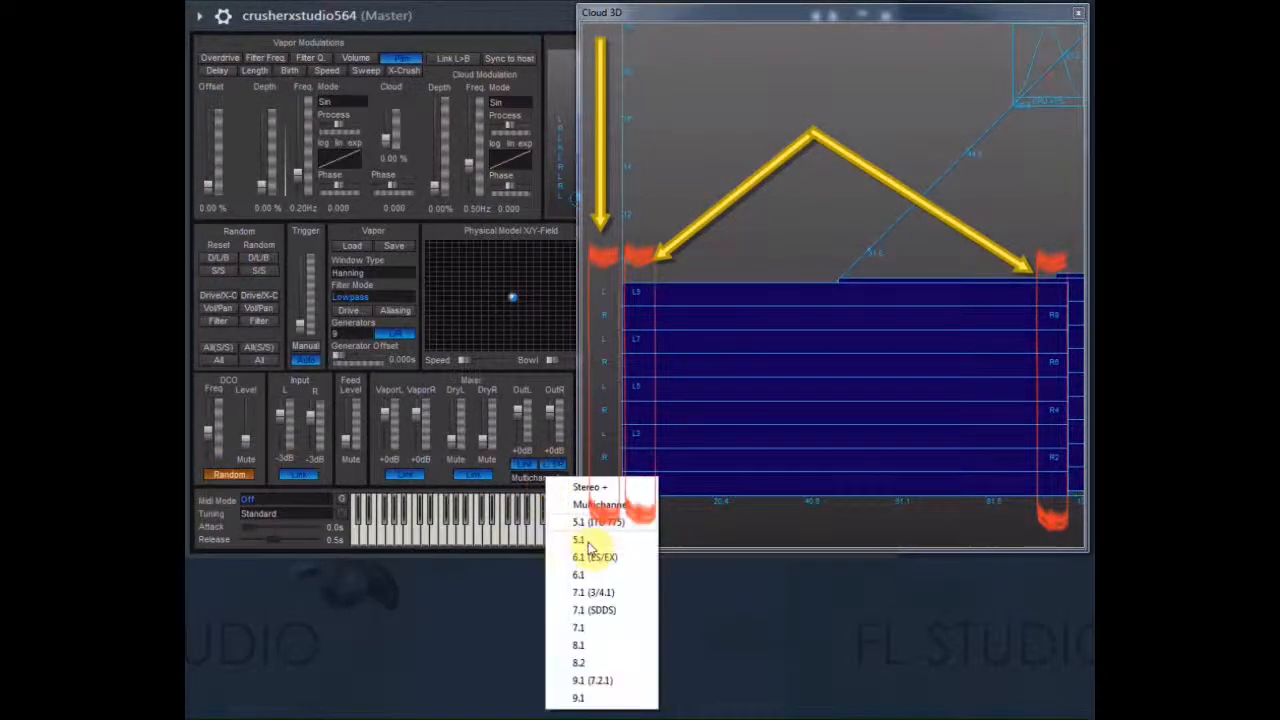
{"action": "left_click", "coordinate": [578, 622]}
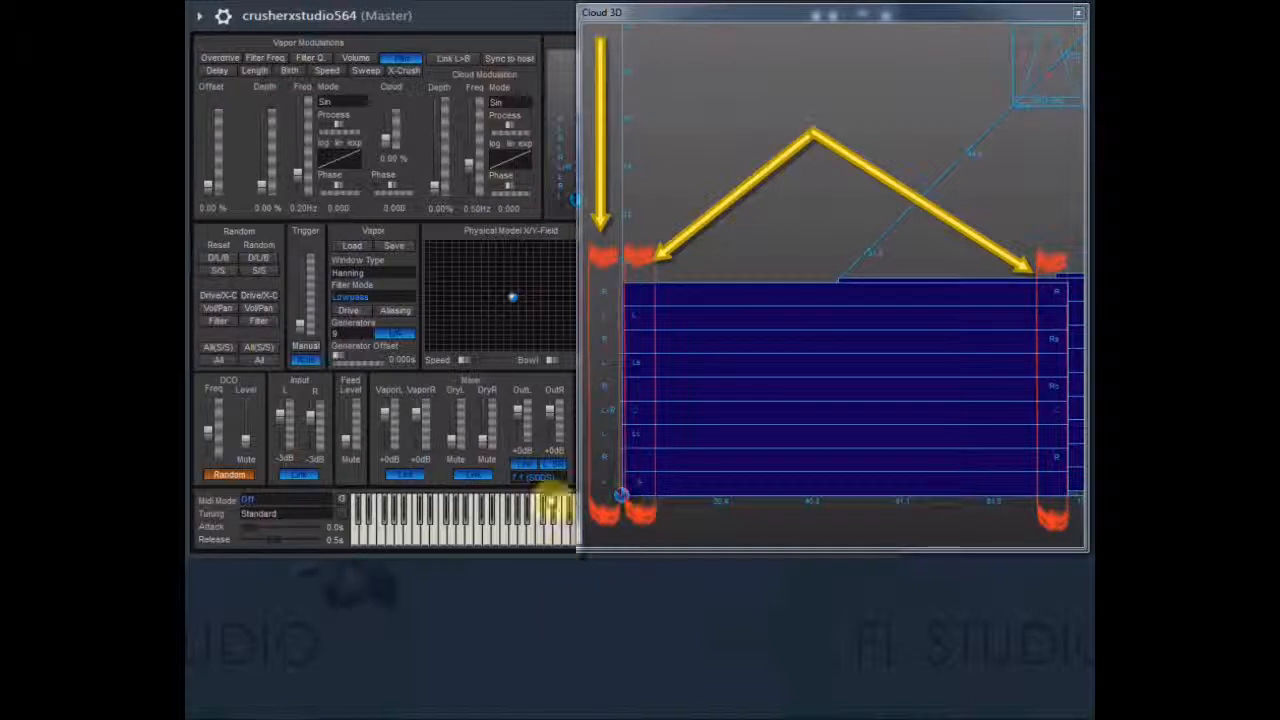
{"action": "left_click", "coordinate": [545, 480]}
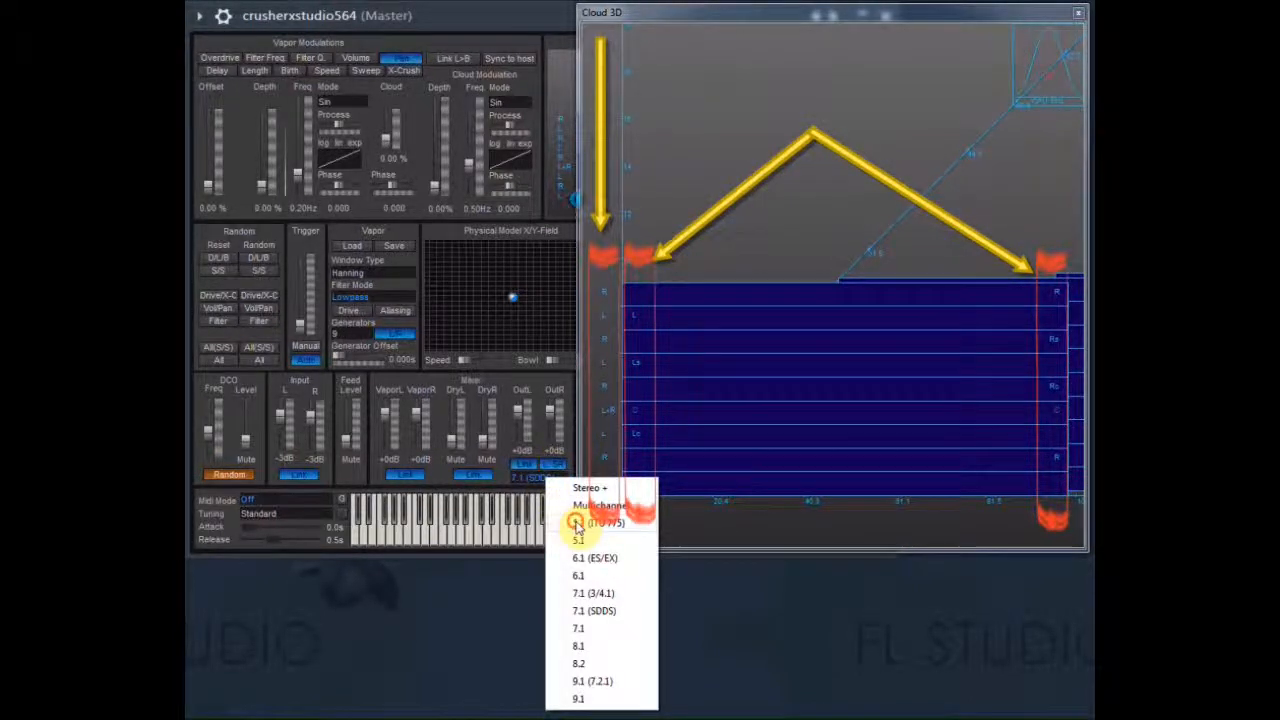
{"action": "left_click", "coordinate": [576, 522]}
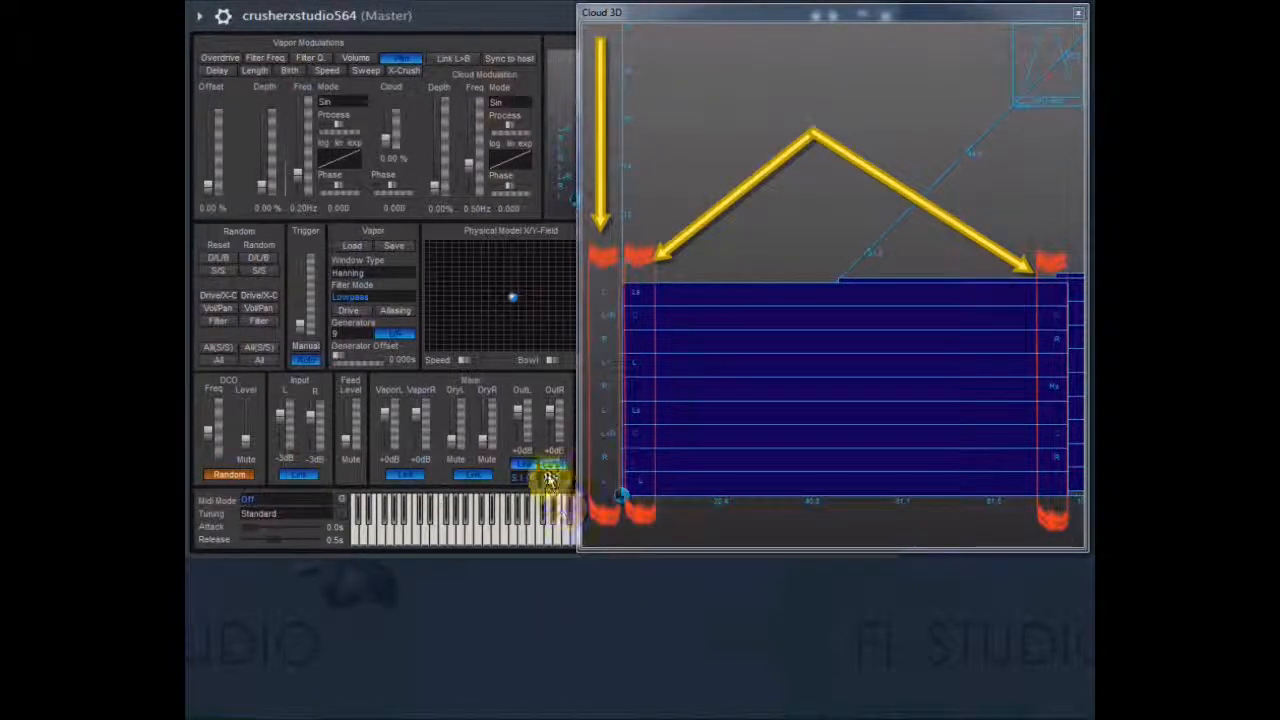
{"action": "left_click", "coordinate": [548, 480]}
{"action": "left_click", "coordinate": [578, 489]}
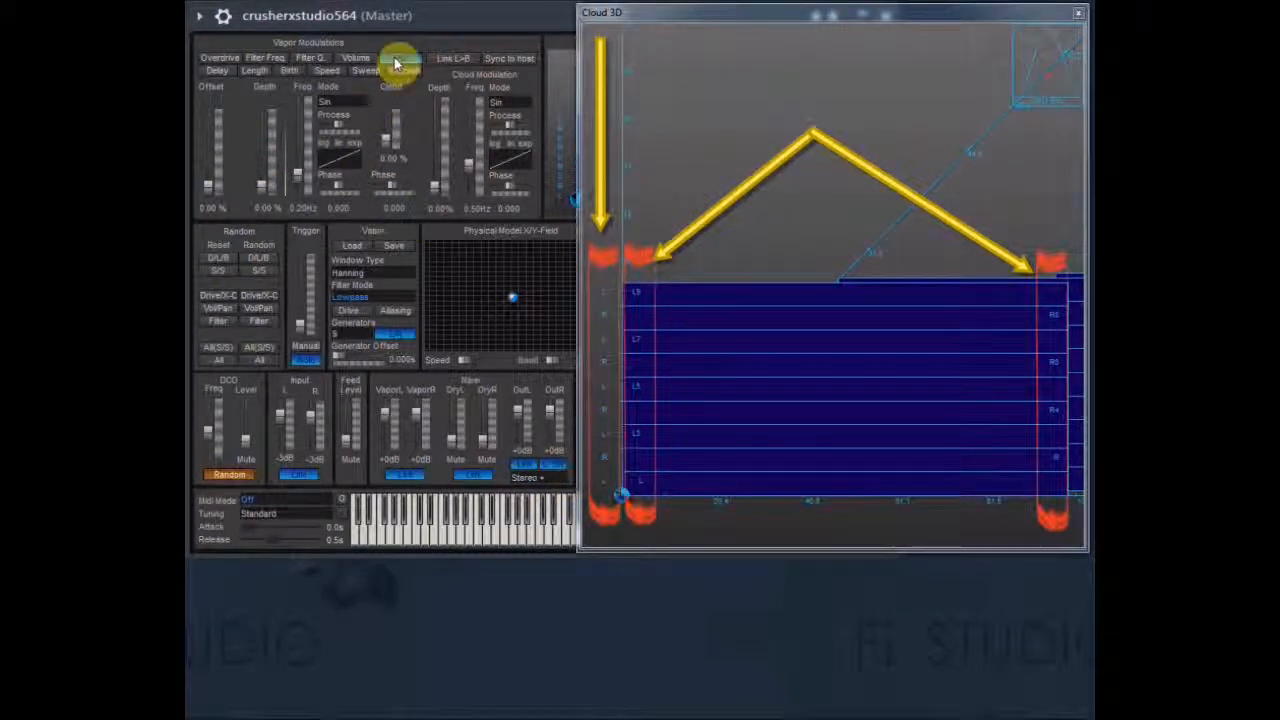
Vary the Pan modulation offset and return it to 0.00%.
{"action": "left_click_drag", "start_coordinate": [210, 190], "coordinate": [255, 216]}
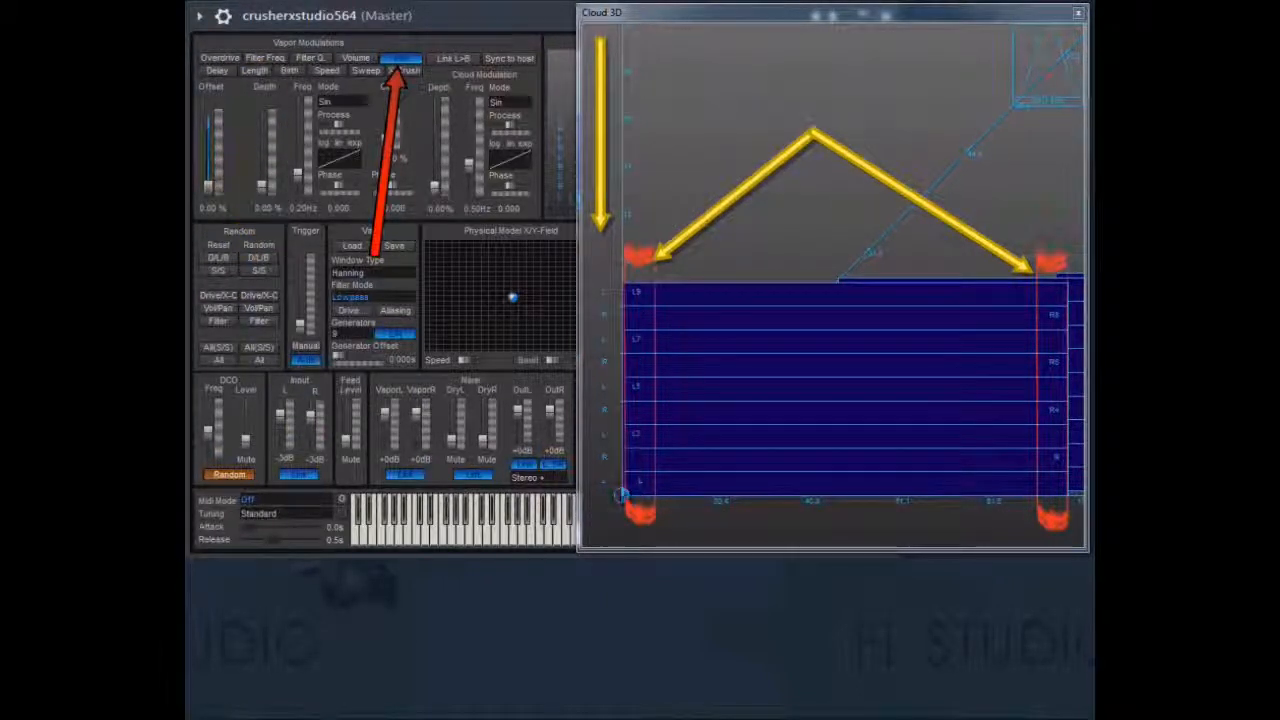